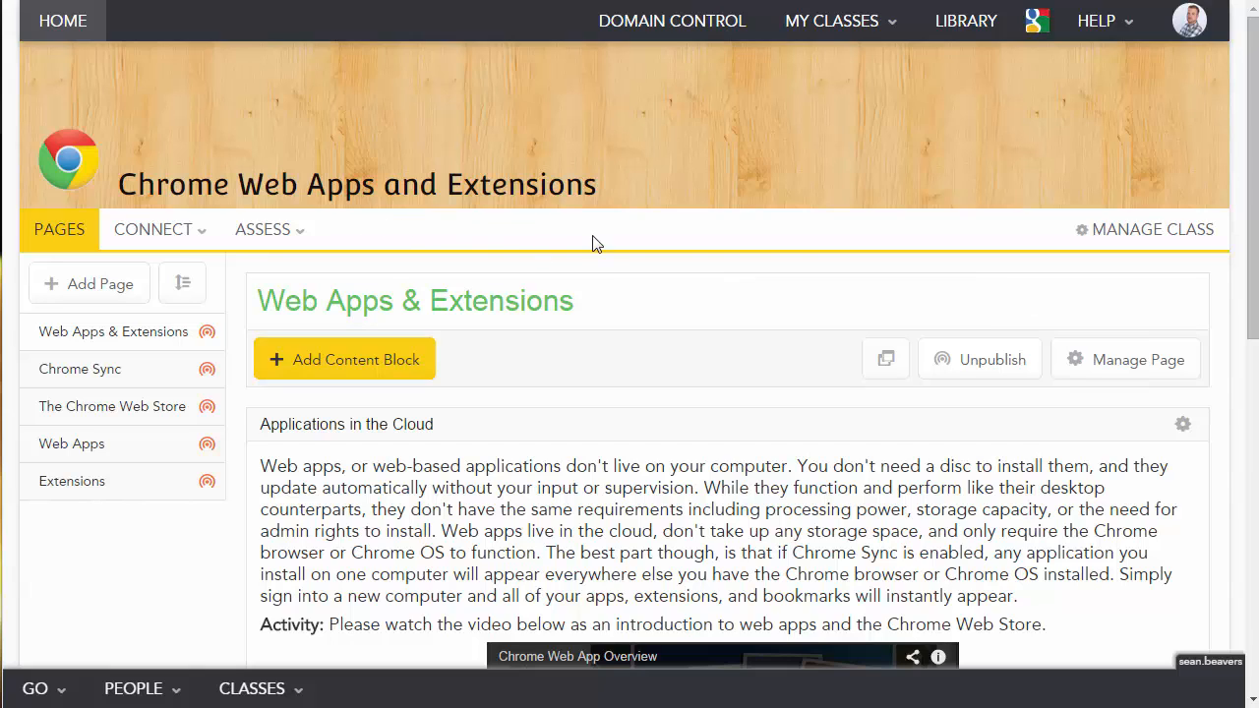
Open the class roster for editing from the Manage Class menu.
left_click(1139, 236)
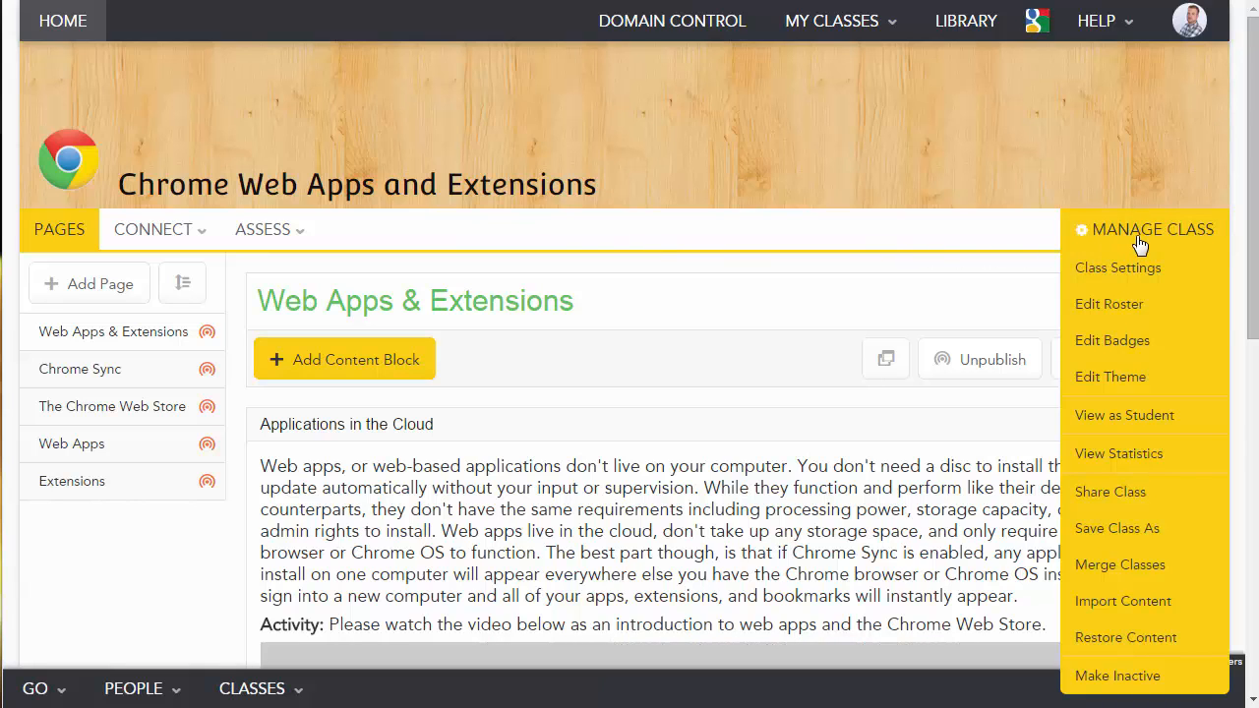
left_click(1110, 303)
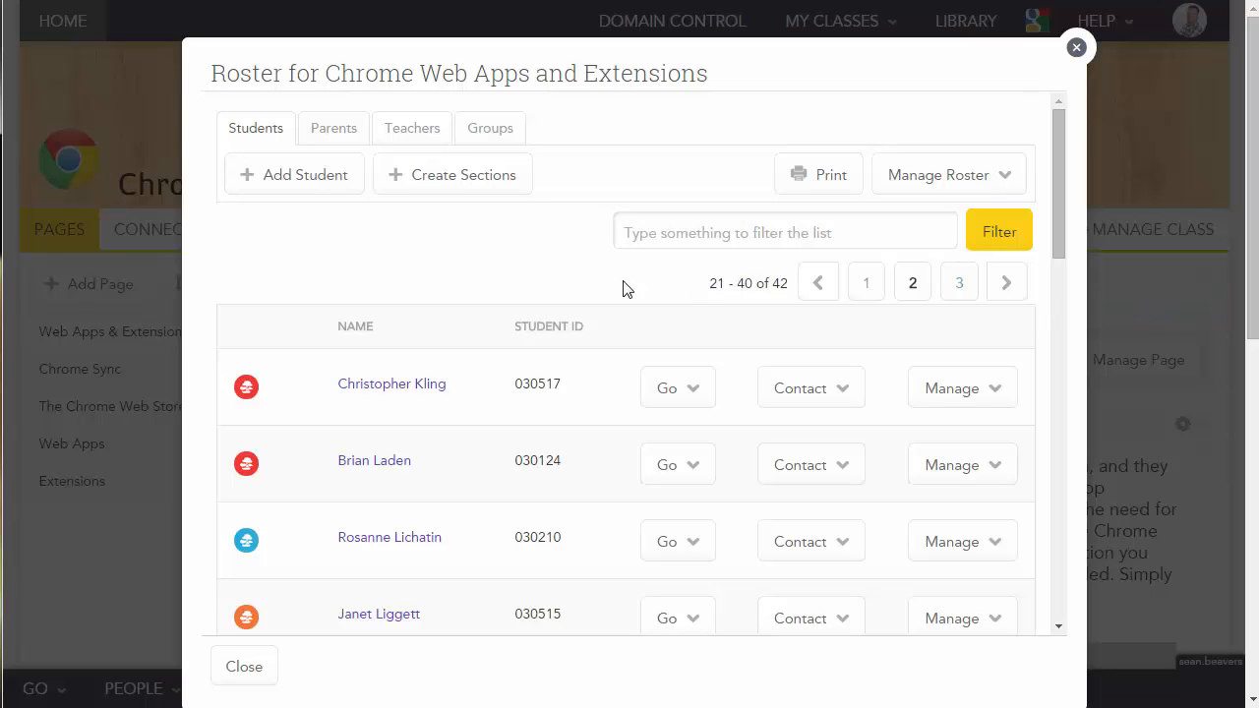
Create sections for the class, producing Section A and an empty Section B.
left_click(454, 187)
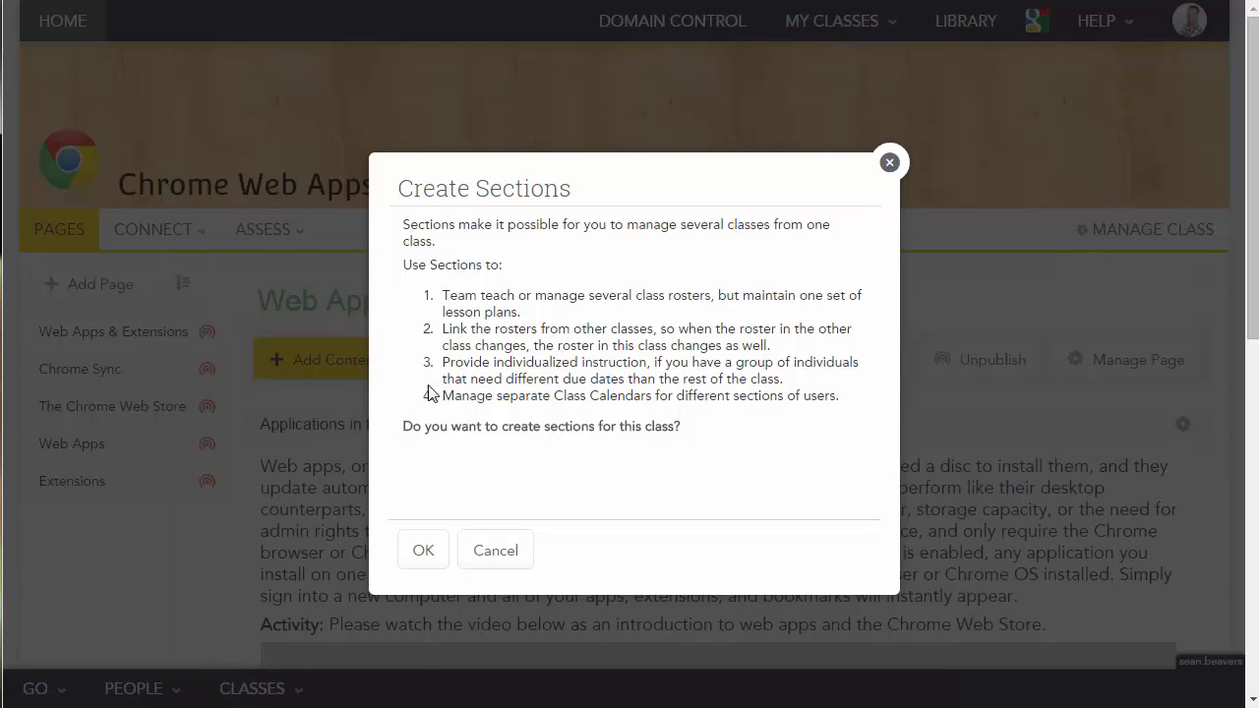
left_click(424, 551)
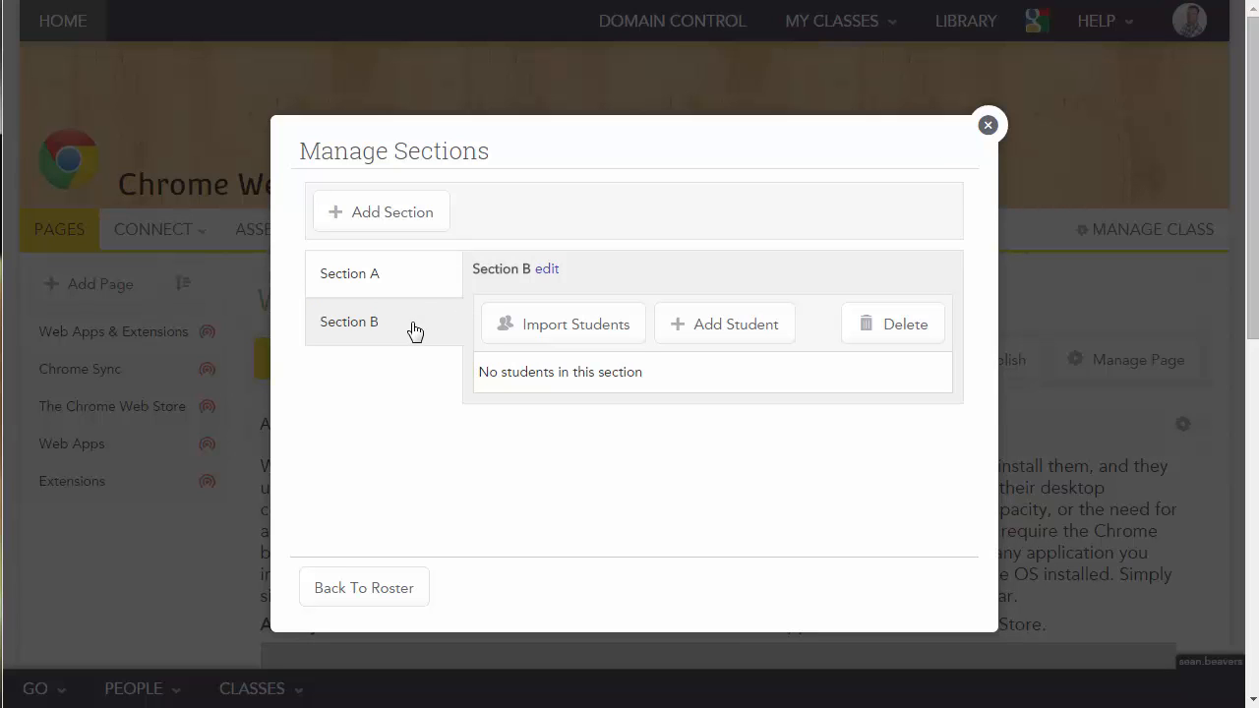
Search only my classes and choose YouTube for EDU as the import source for Section B.
left_click(525, 328)
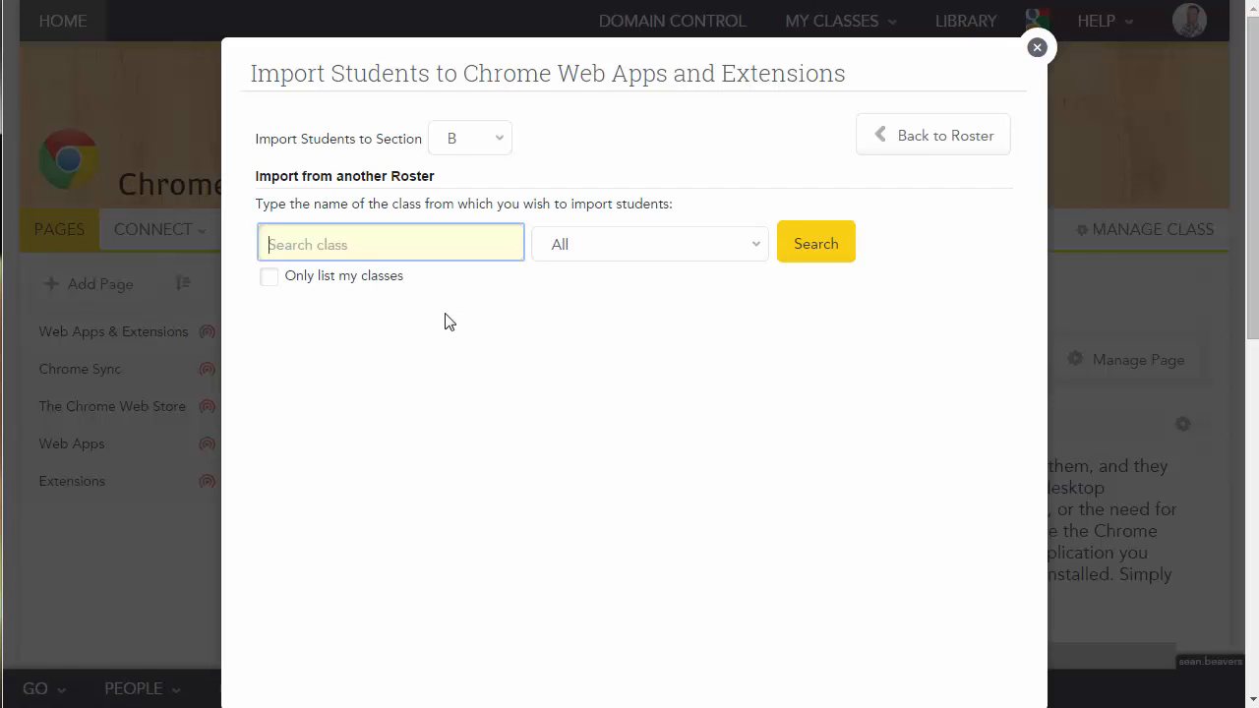
left_click(269, 279)
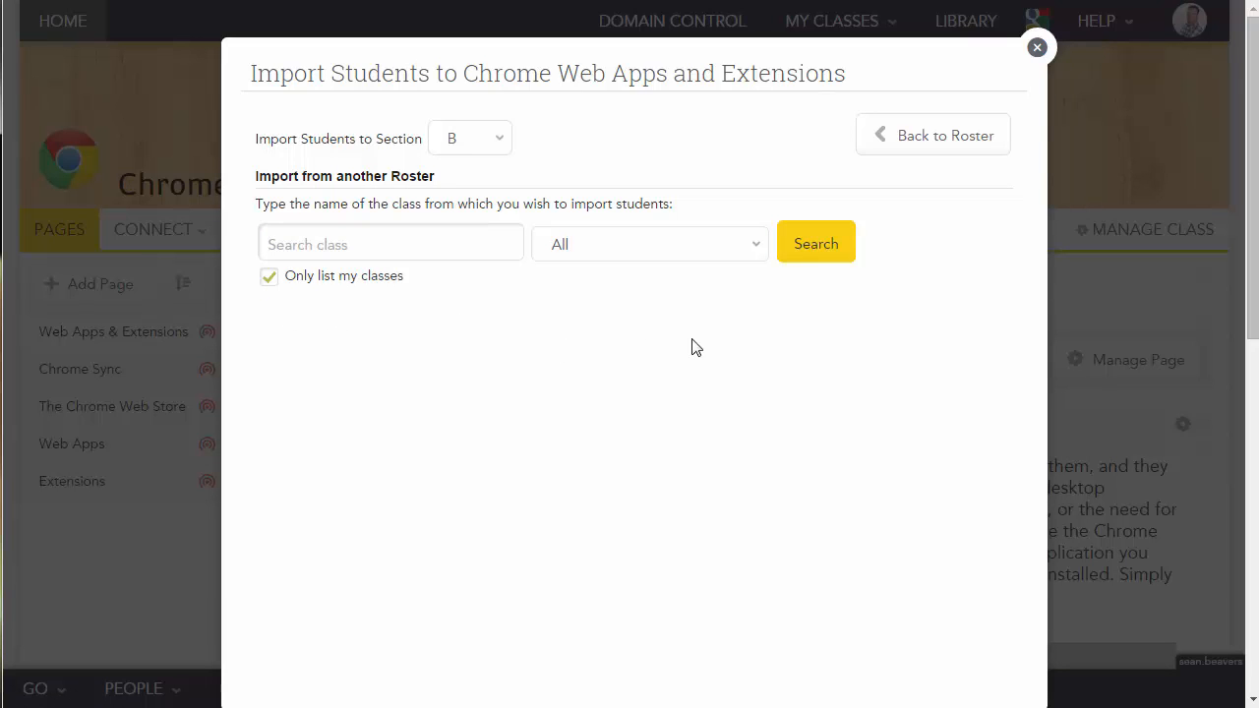
left_click(823, 258)
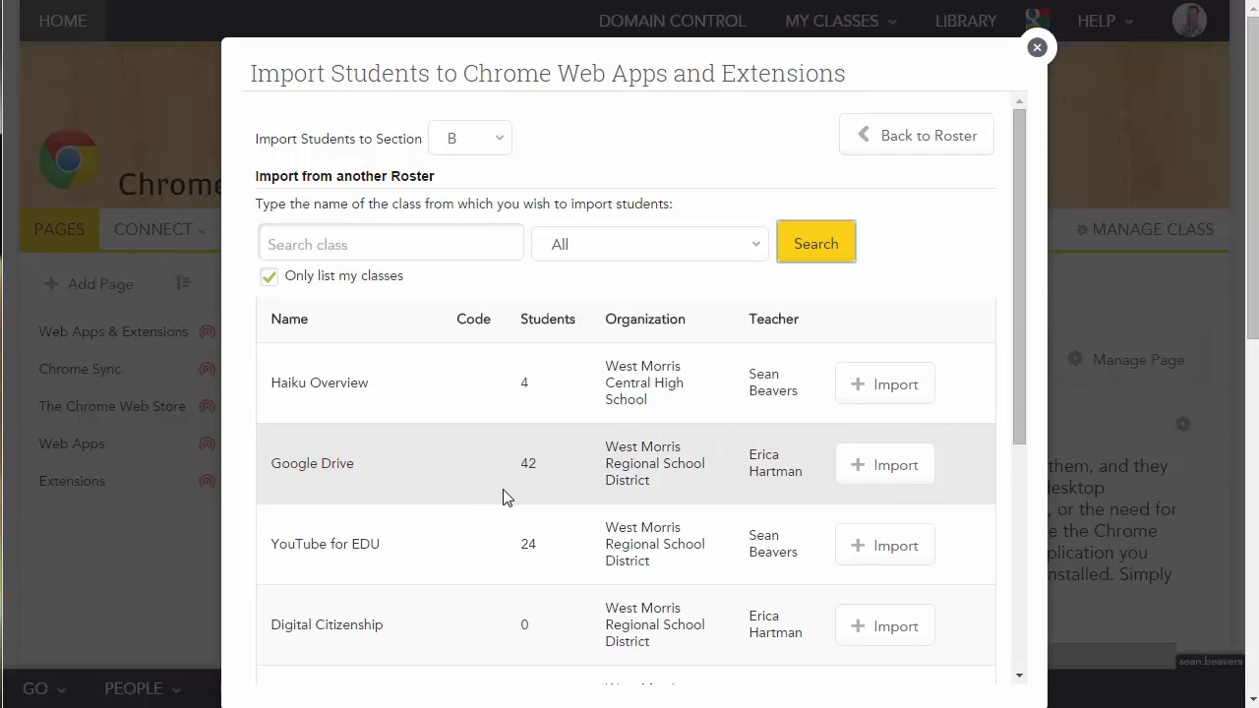
left_click(884, 546)
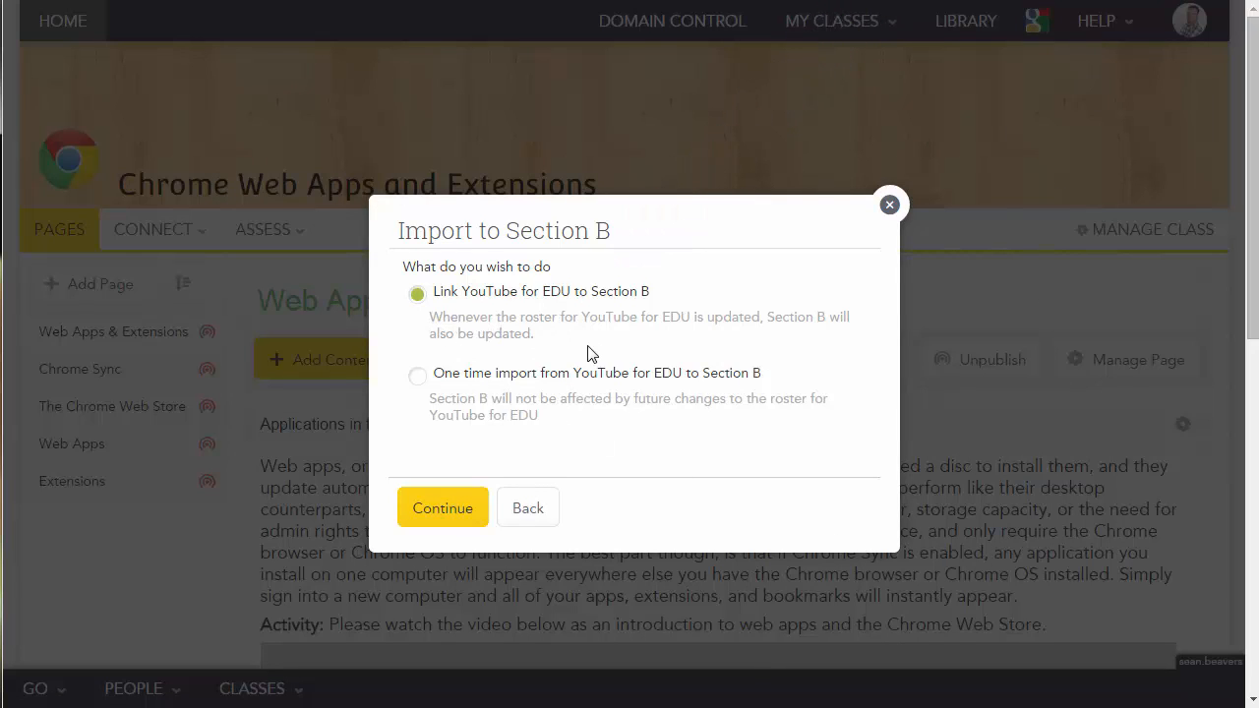
Link the YouTube for EDU roster and import its students into Section B.
left_click(443, 507)
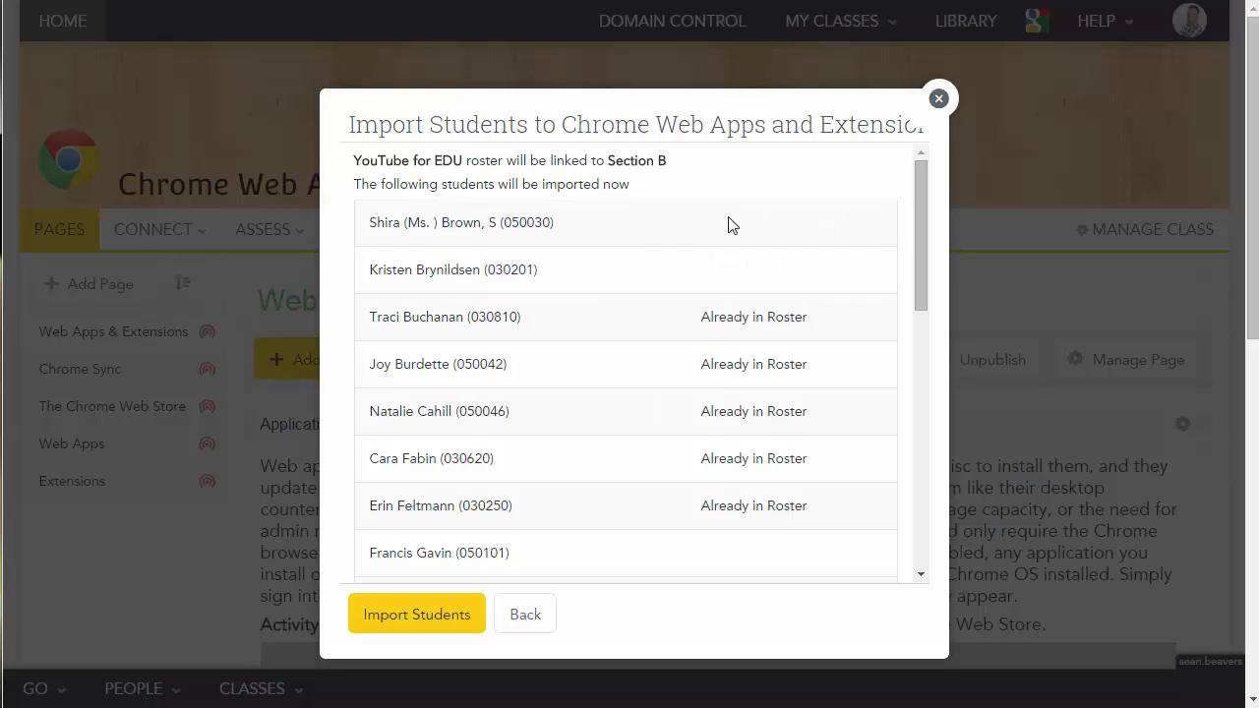
left_click_drag(931, 226, 939, 366)
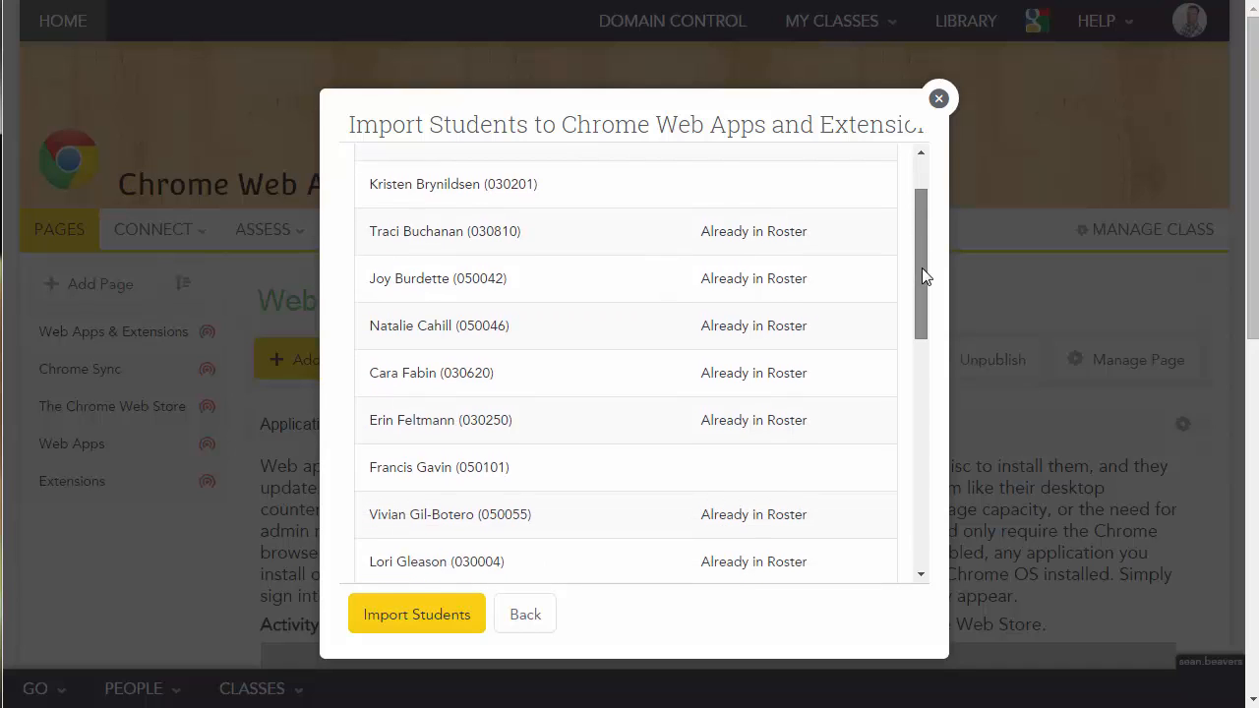
left_click(443, 614)
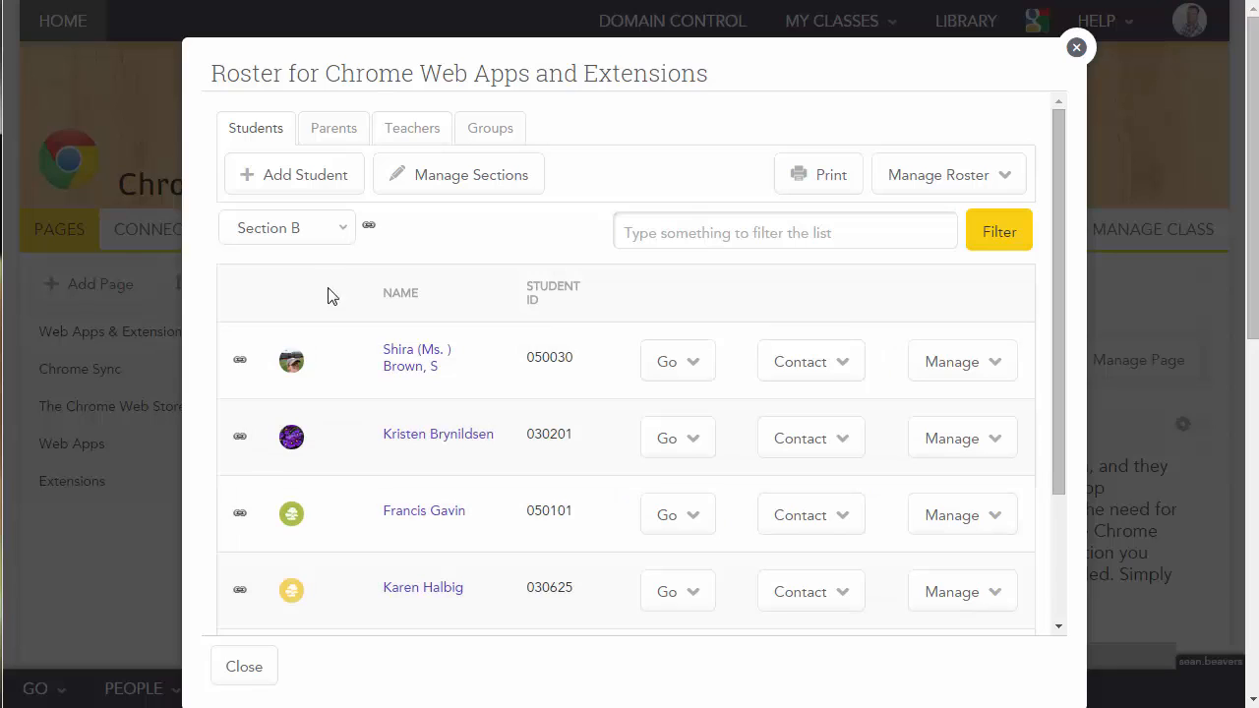
View Section A's 42 students, then return to the section manager.
left_click(334, 228)
left_click(328, 256)
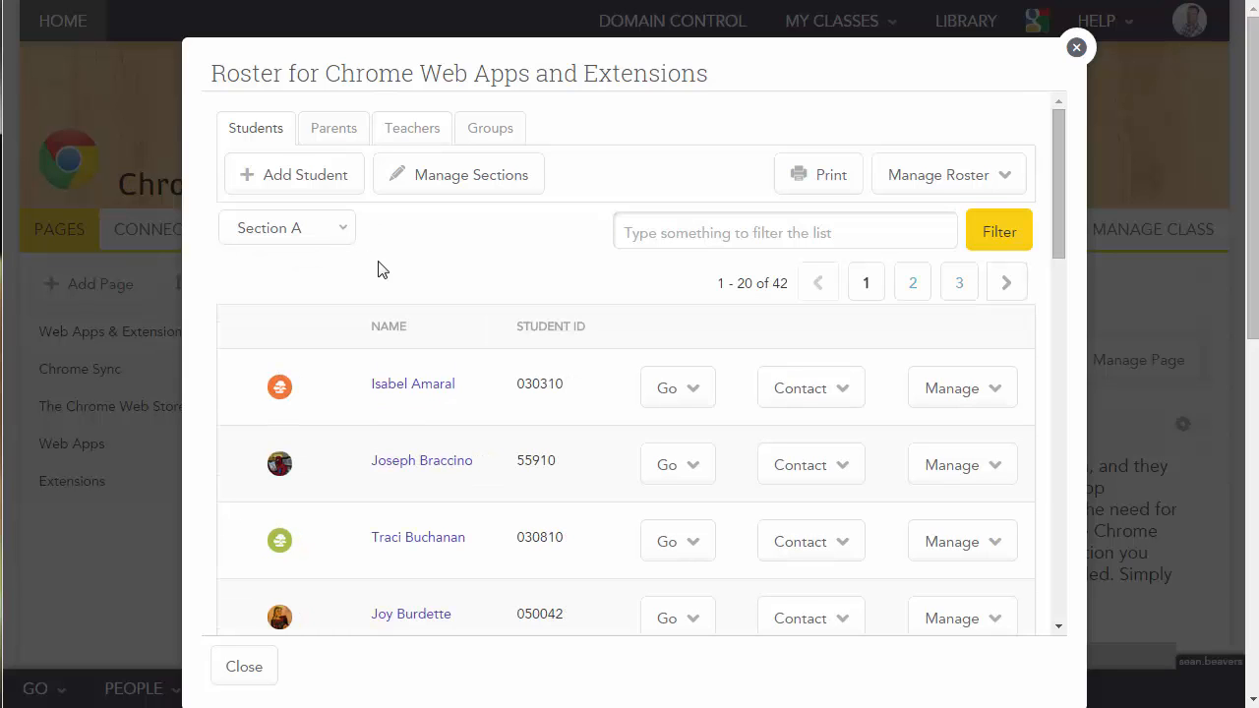
left_click(476, 187)
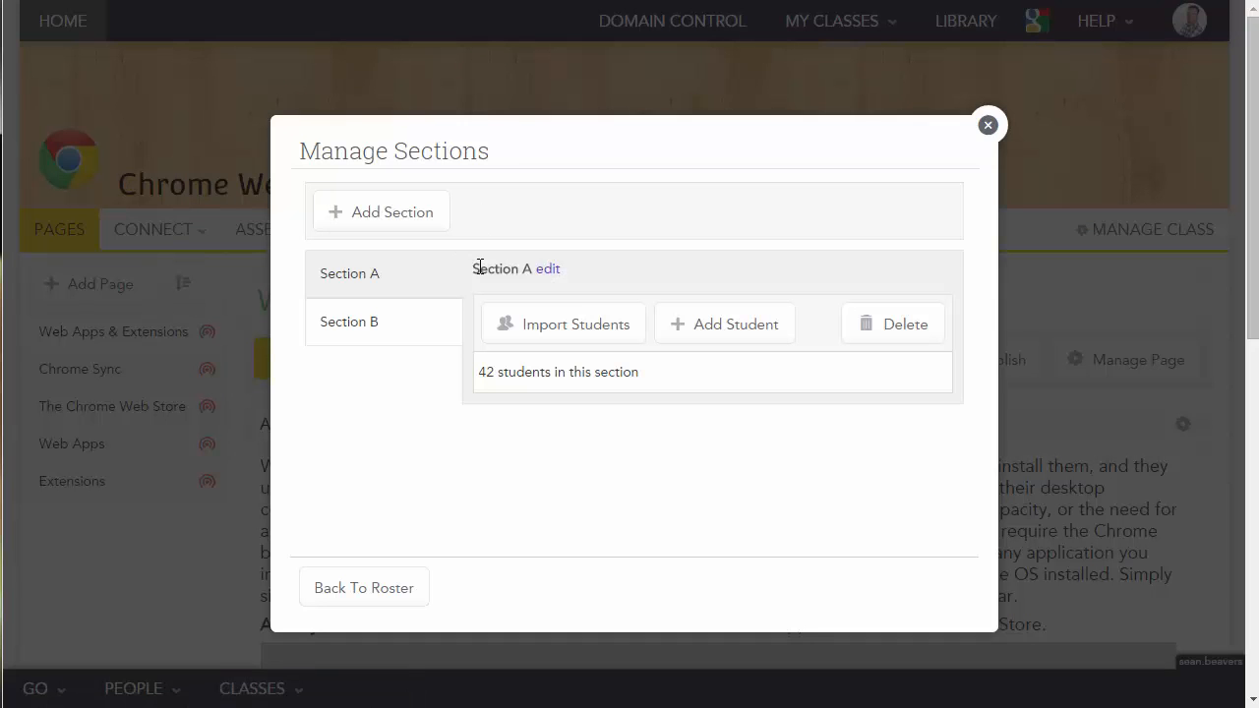
Rename Section A to Period 2.
left_click(553, 270)
left_click_drag(582, 281, 531, 281)
type("Period 2")
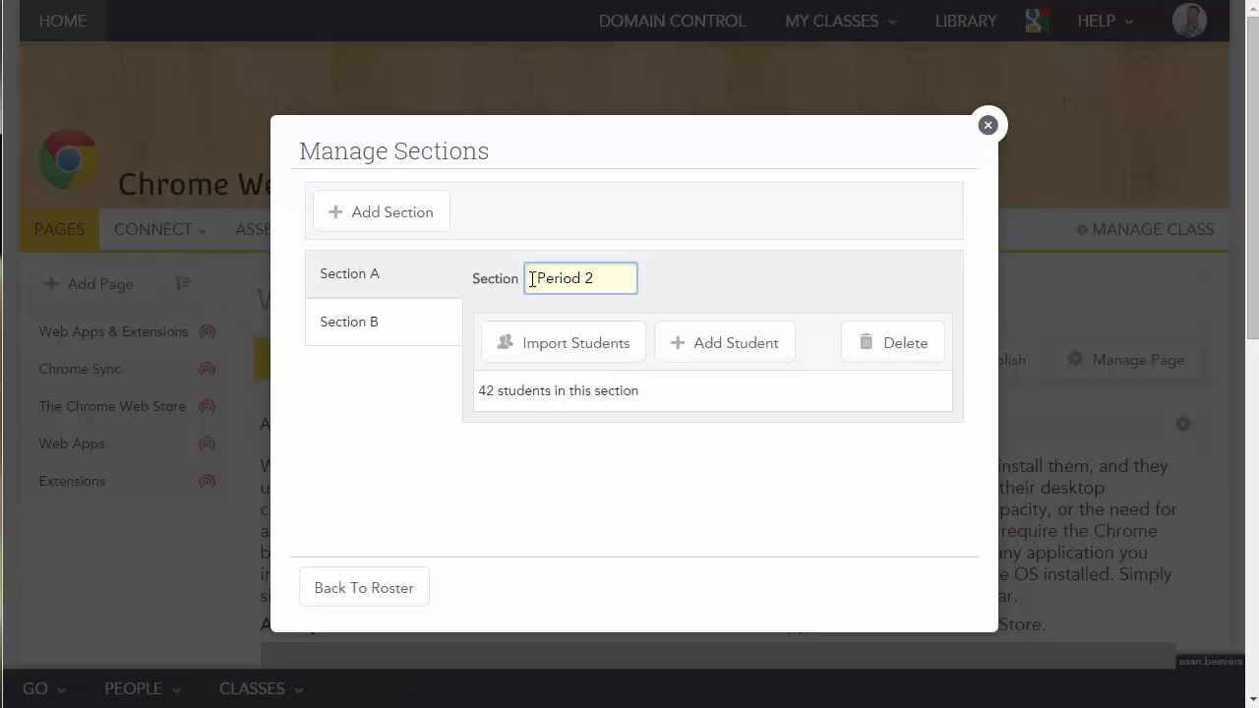
key("Return")
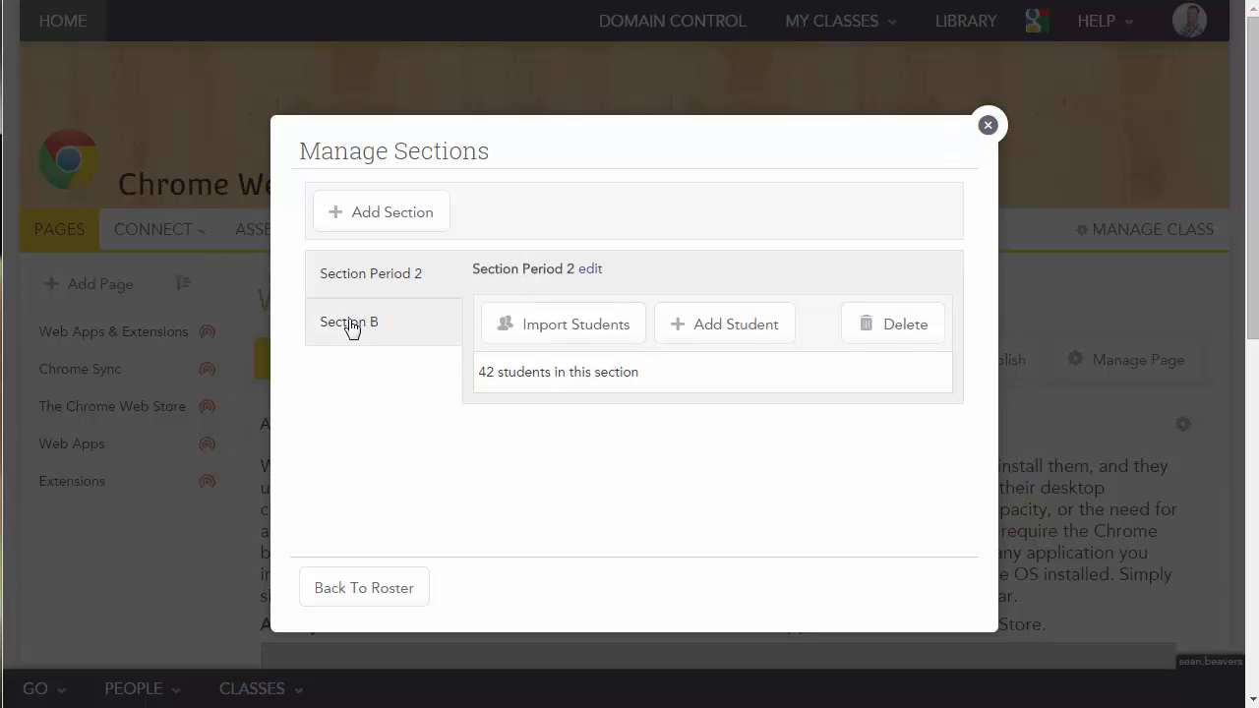
Rename Section B to Period 3.
left_click(360, 325)
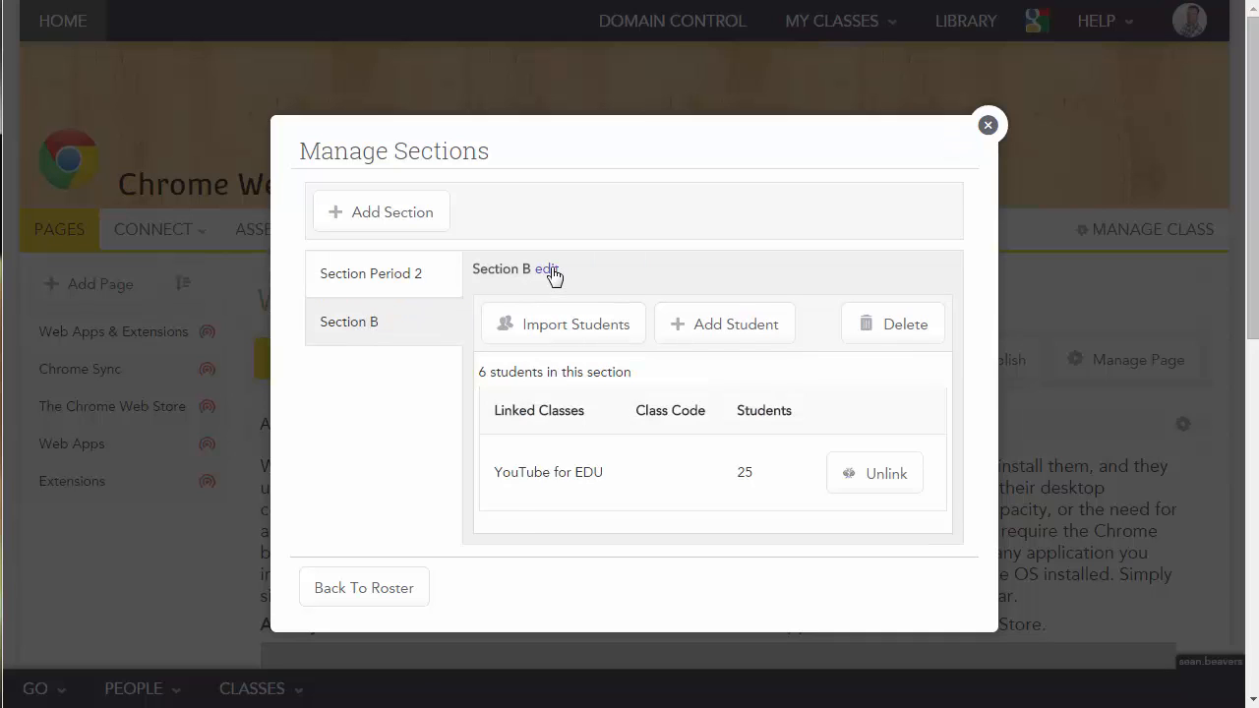
left_click(547, 269)
left_click_drag(560, 279, 528, 280)
type("Period 3")
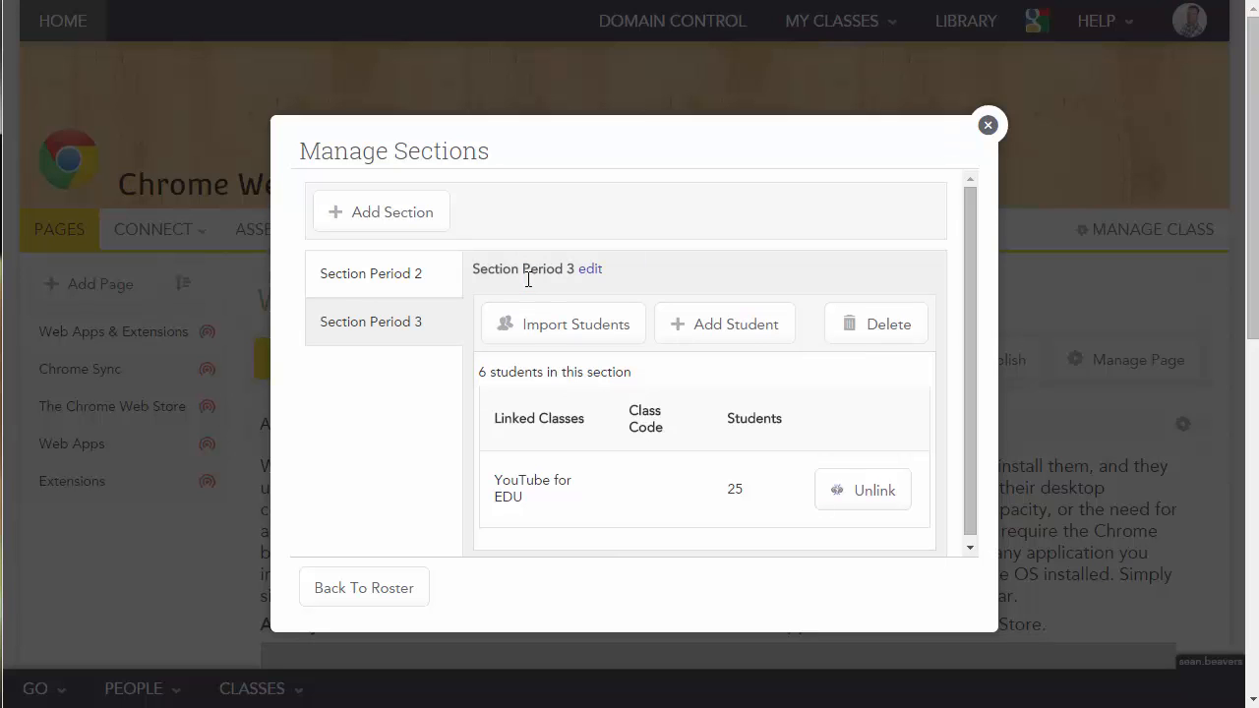
left_click(391, 590)
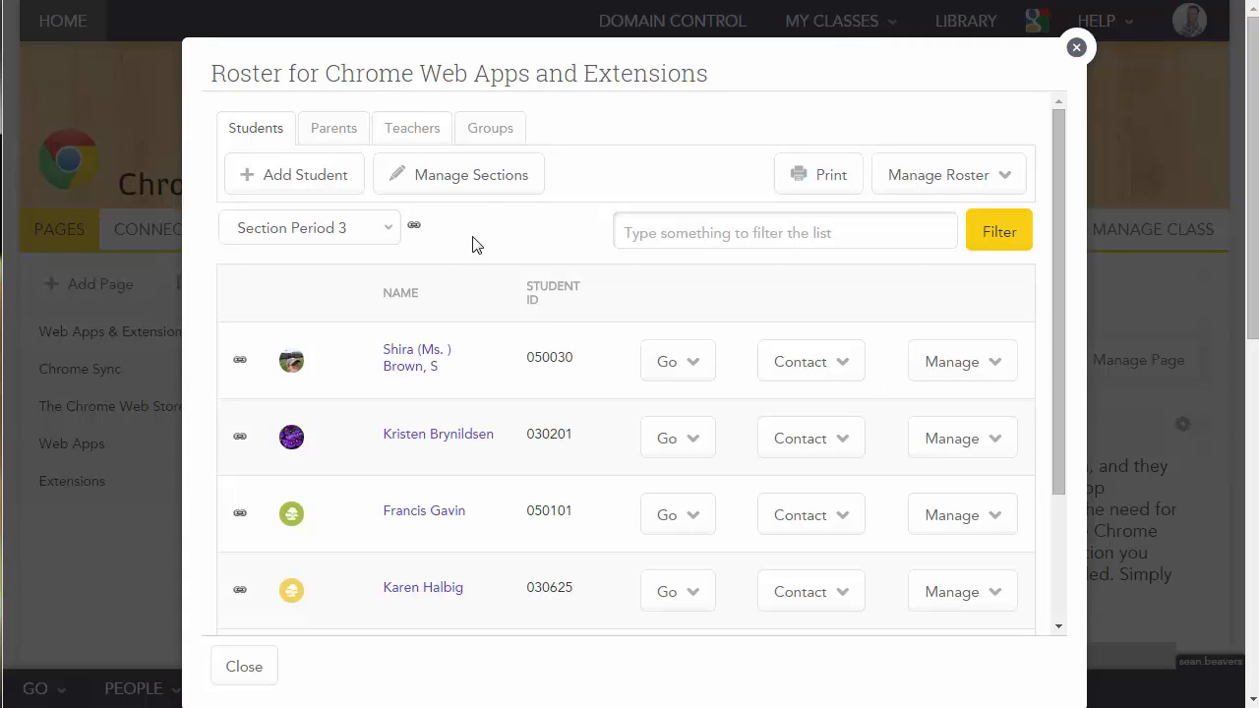
left_click(471, 175)
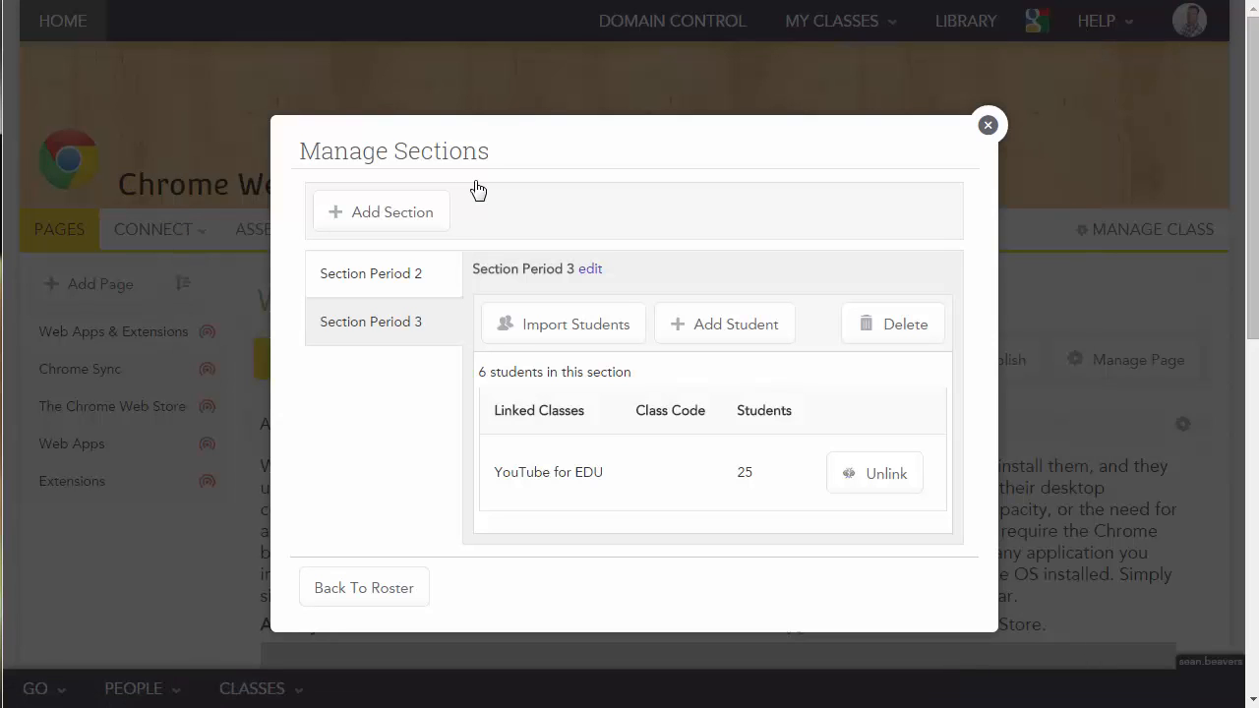